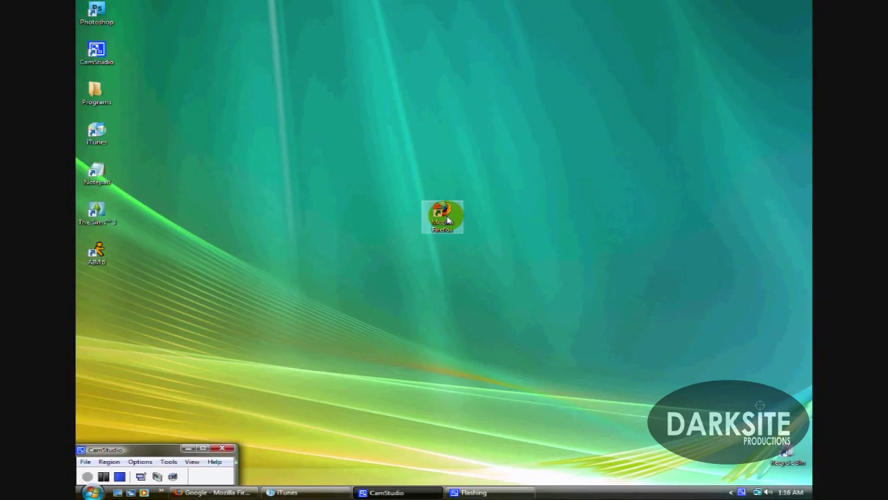
- Open Mozilla Firefox from the desktop and load the bookmarked site thepiratebay.org
left_click_drag(440, 214, 426, 239)
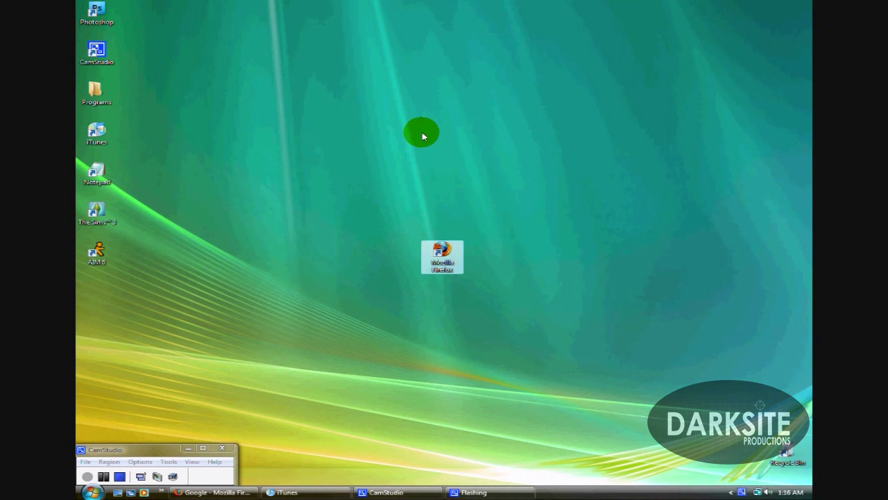
double_click(440, 253)
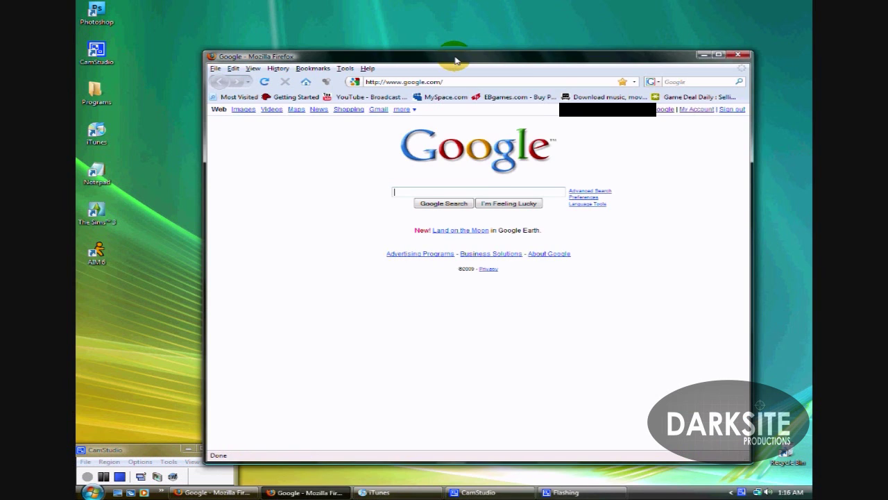
left_click_drag(455, 60, 409, 72)
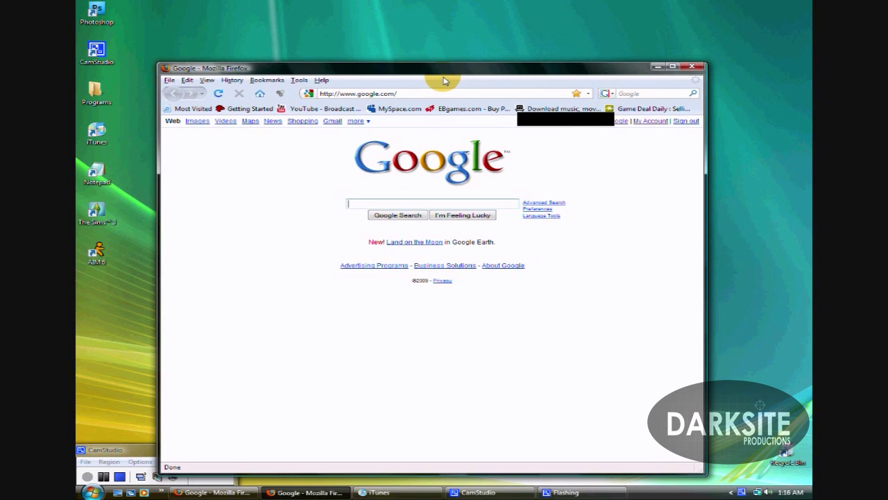
left_click(535, 109)
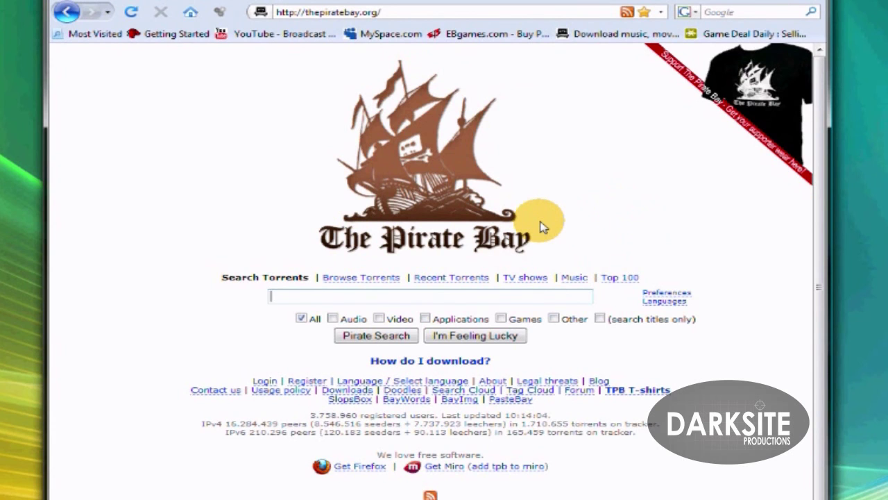
- Search all torrent categories for "Video converter"
left_click(524, 296)
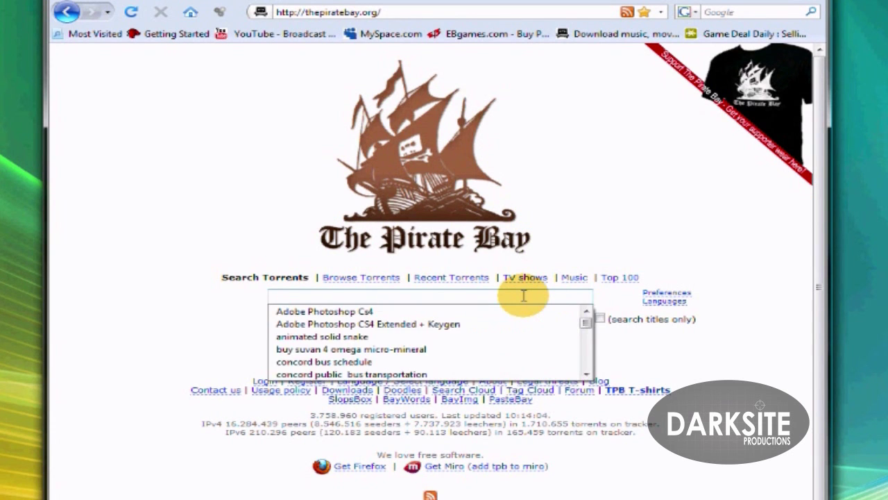
left_click(524, 295)
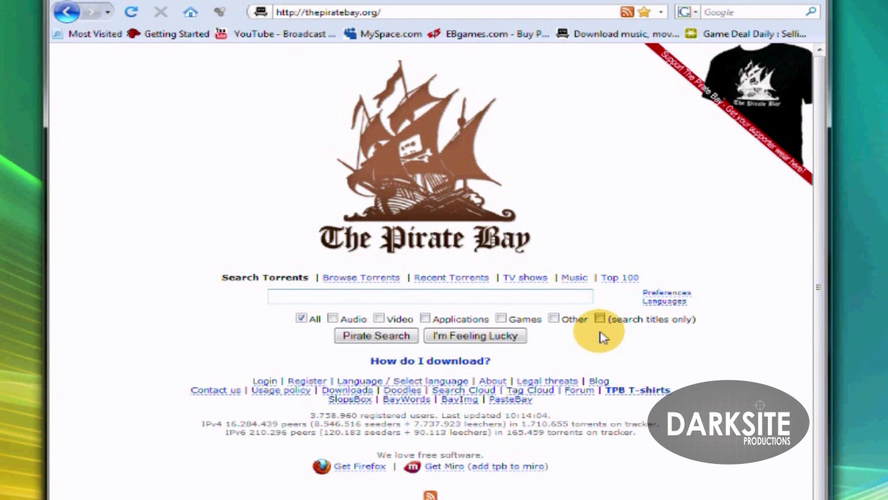
left_click(553, 297)
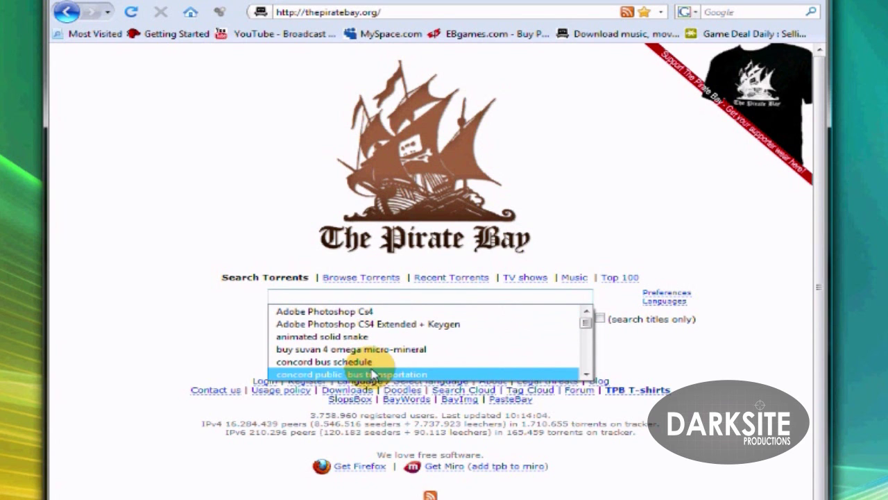
left_click(149, 323)
left_click(312, 295)
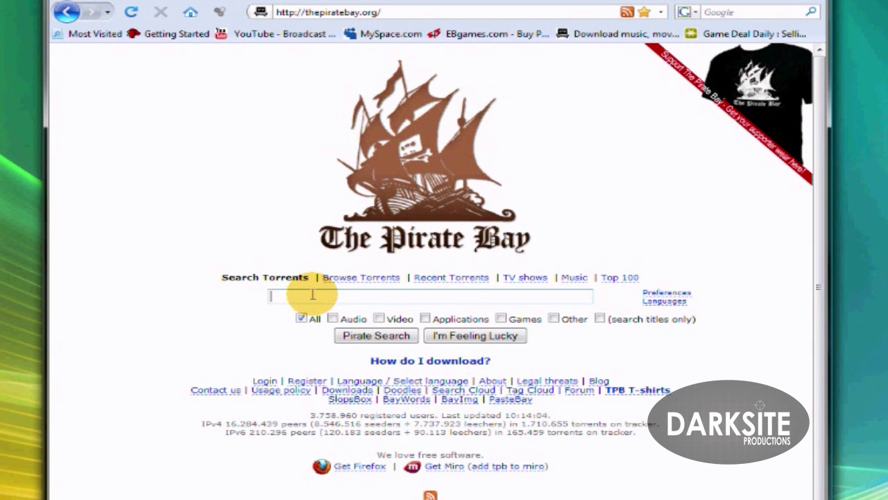
type("Video converter")
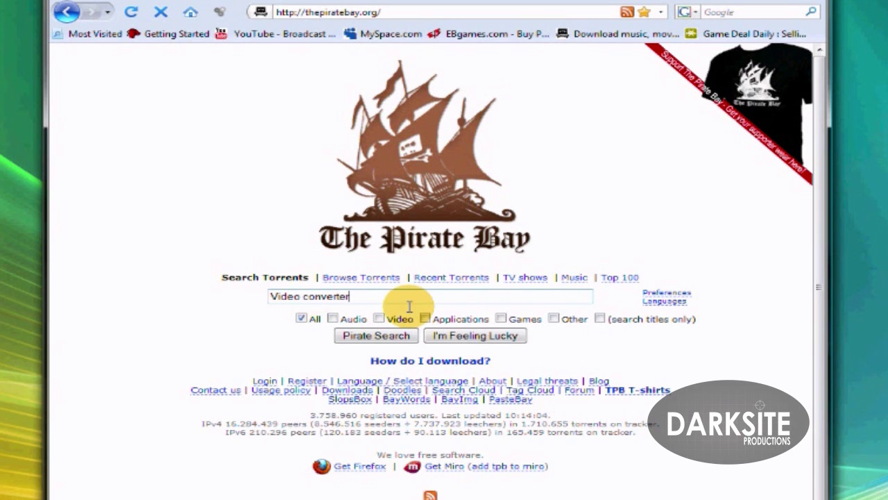
left_click(387, 342)
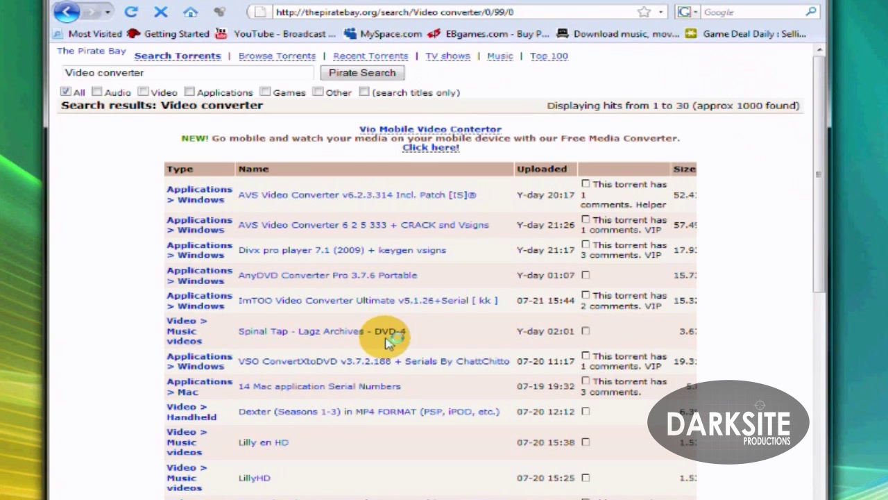
- Look through the results and narrow the torrent search to "Magic Video converter"
scroll(432, 257, "down", 10)
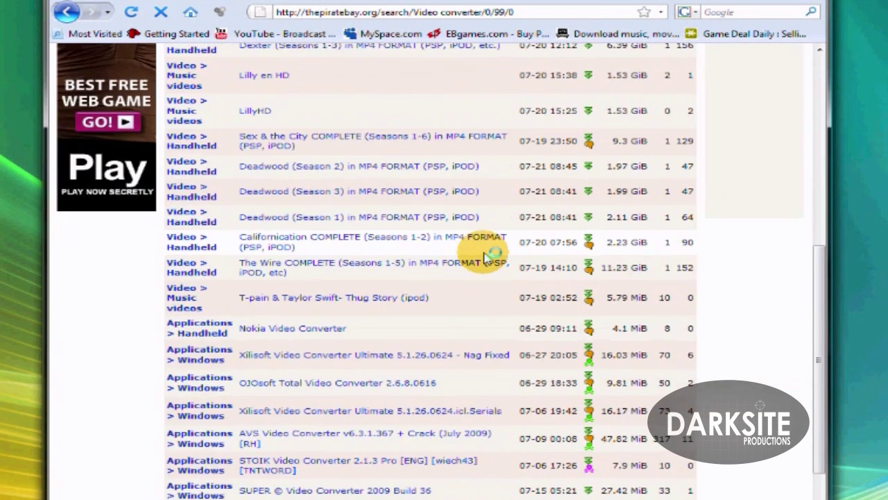
left_click_drag(815, 370, 827, 142)
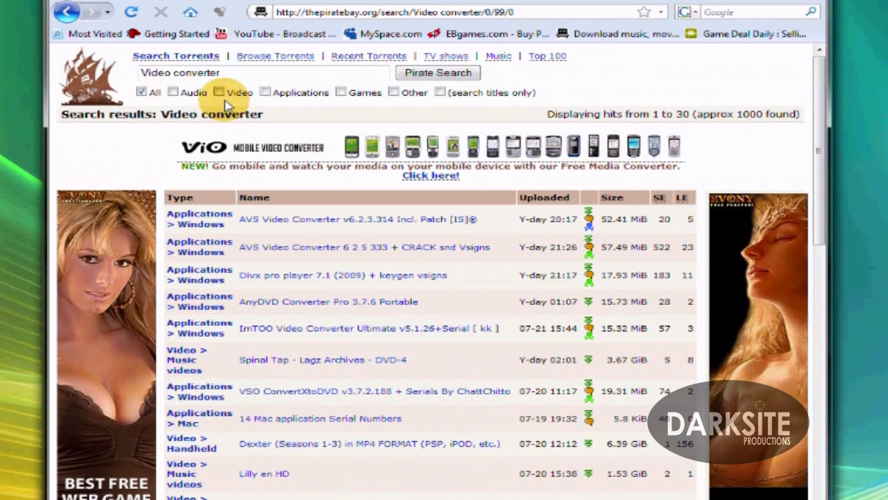
left_click(181, 69)
key("Home")
type("Mac")
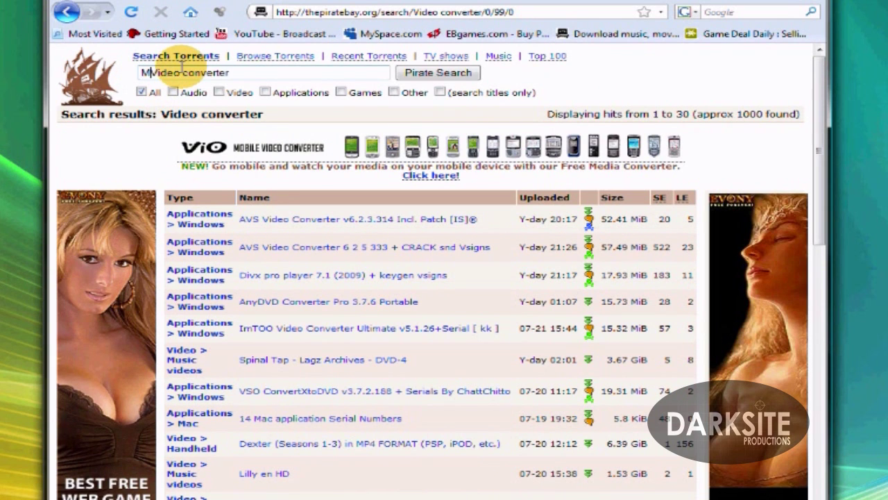
type("ic")
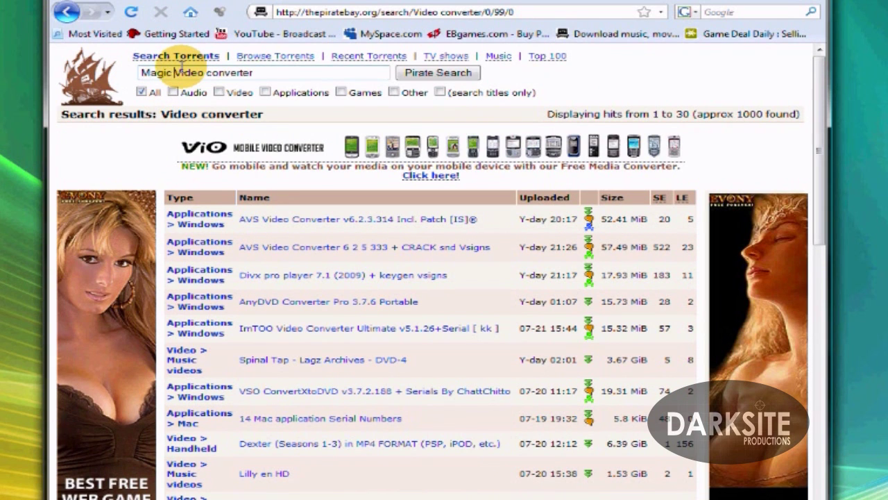
key("Return")
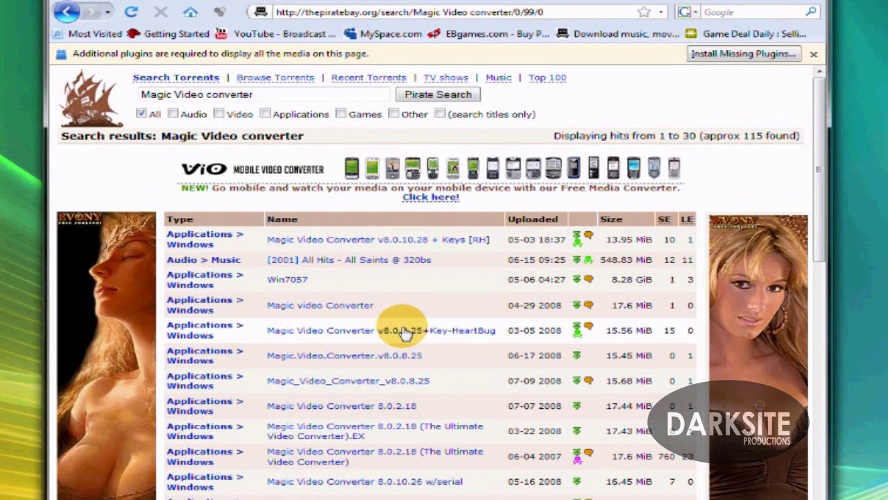
- Open the details of the torrent named exactly "Magic video Converter" and read its description and comments
left_click(338, 307)
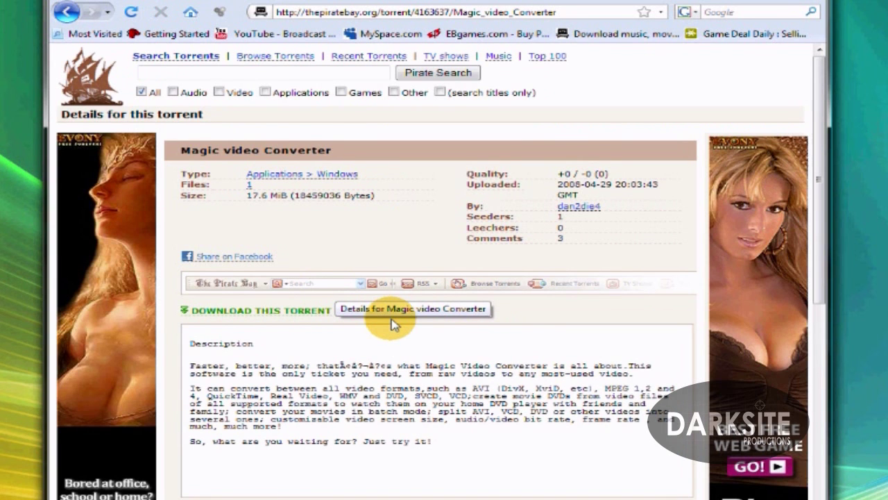
scroll(392, 324, "down", 3)
scroll(383, 318, "down", 2)
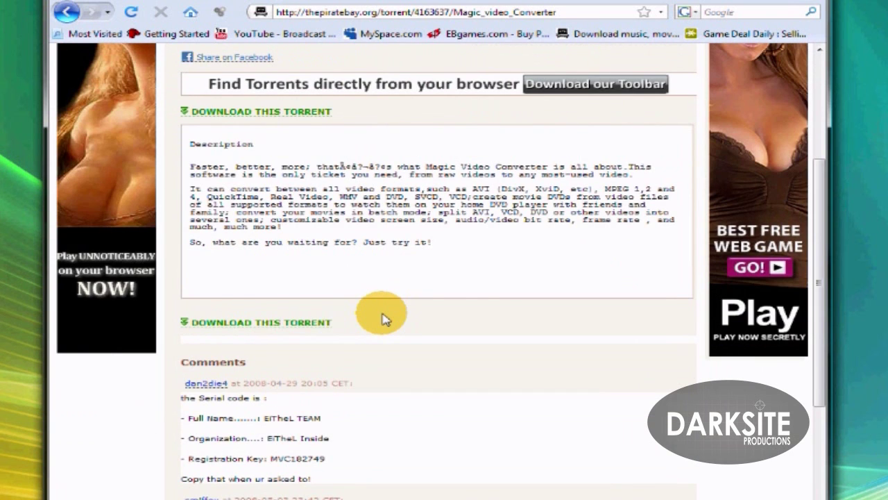
scroll(384, 316, "up", 3)
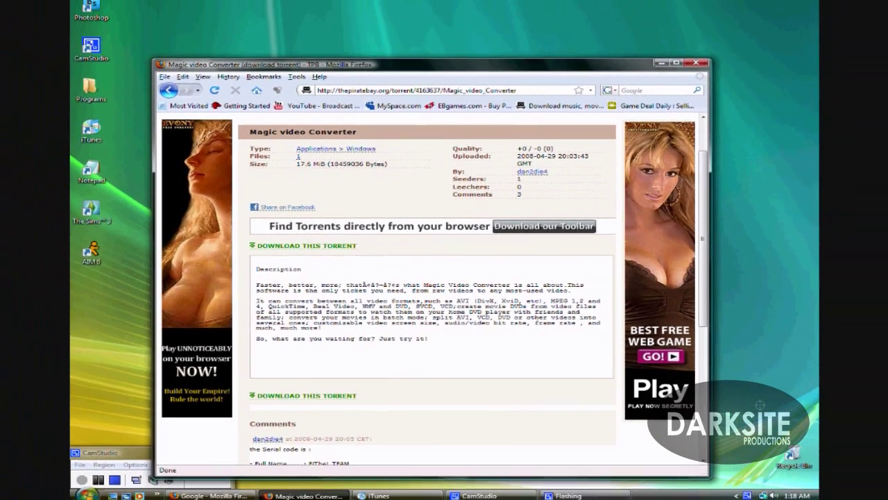
- Find Azureus Vuze among the installed programs by searching for its name and launch it
key("super")
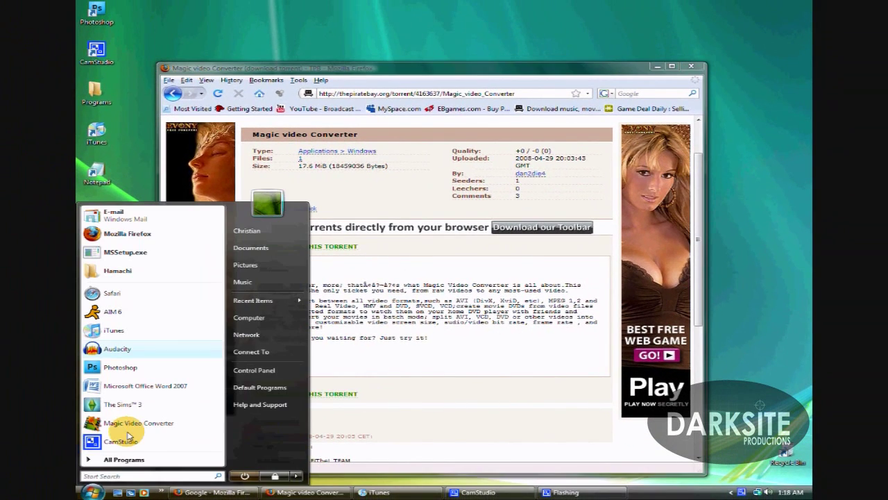
left_click(149, 474)
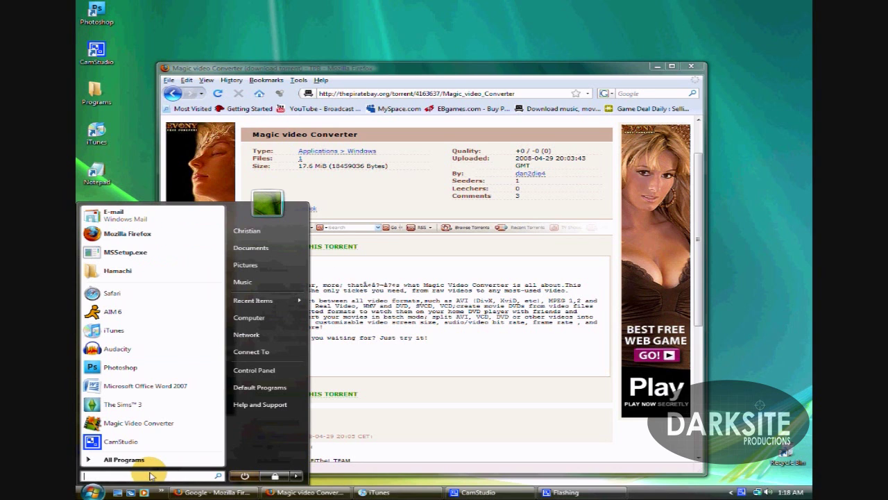
type("ez")
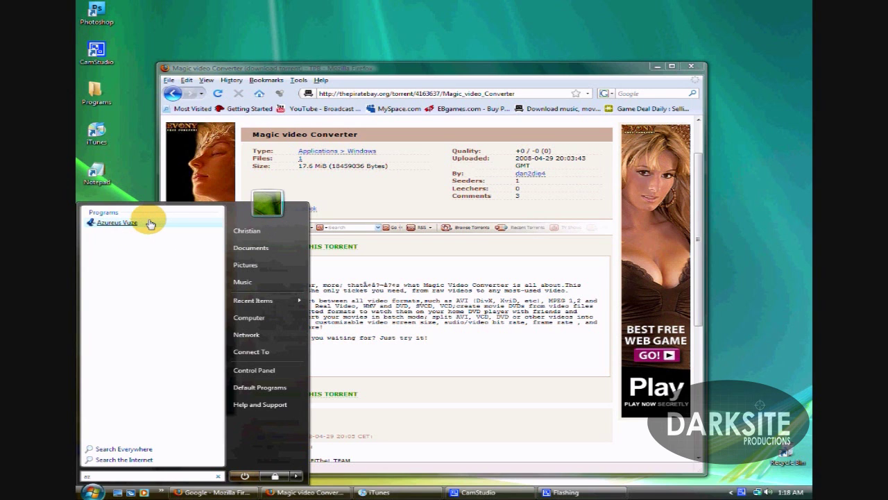
left_click(149, 223)
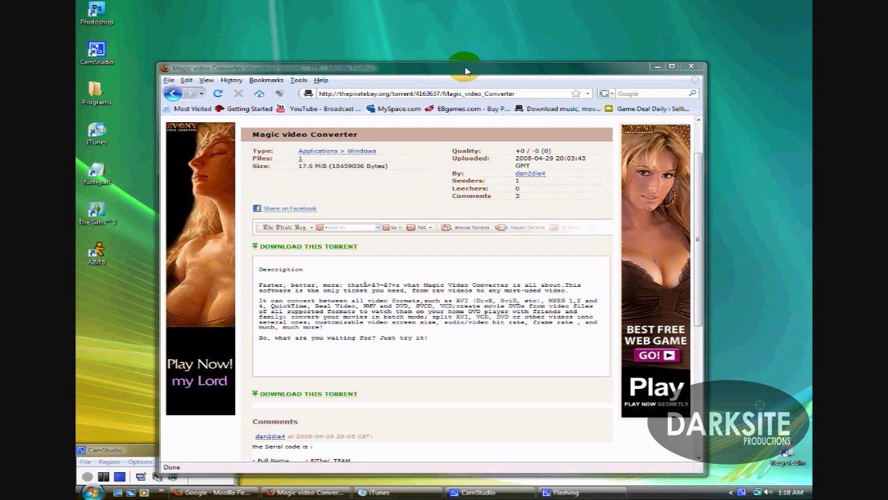
mouse_move(466, 70)
left_mouse_down()
mouse_move(540, 81)
mouse_move(454, 72)
mouse_move(451, 54)
mouse_move(470, 87)
left_mouse_up()
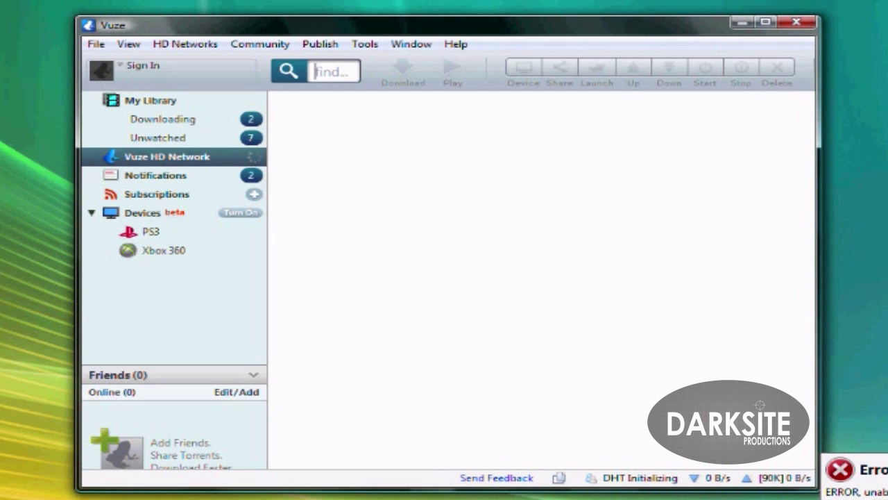
- Switch to the Firefox window showing Google, search for "vuze" and open the vuze.com result
key("super")
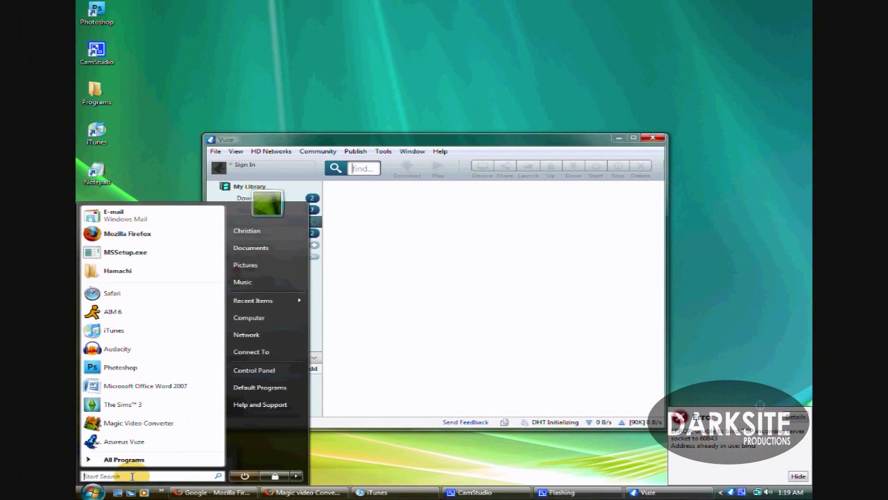
left_click(223, 490)
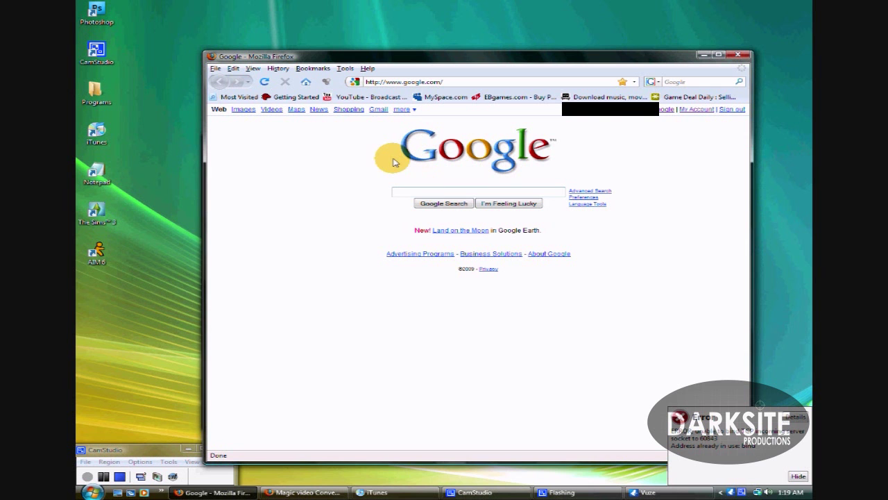
type("vuze")
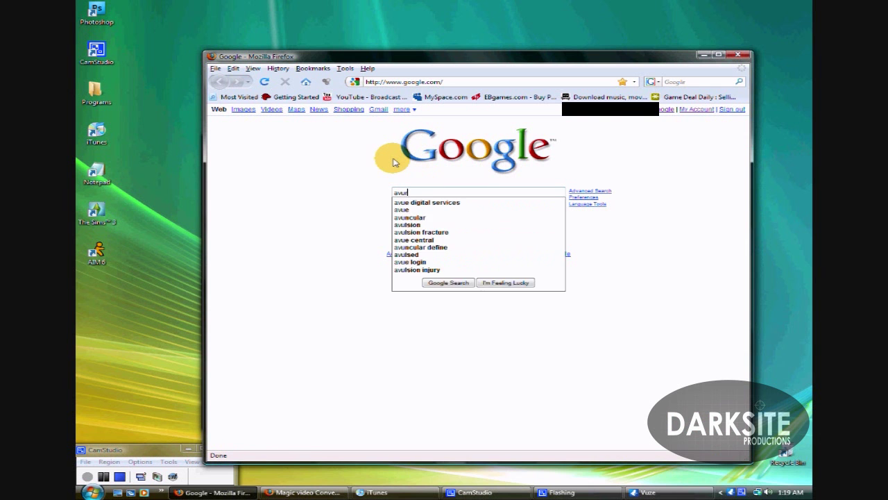
key("BackSpace")
key("BackSpace")
key("BackSpace")
key("BackSpace")
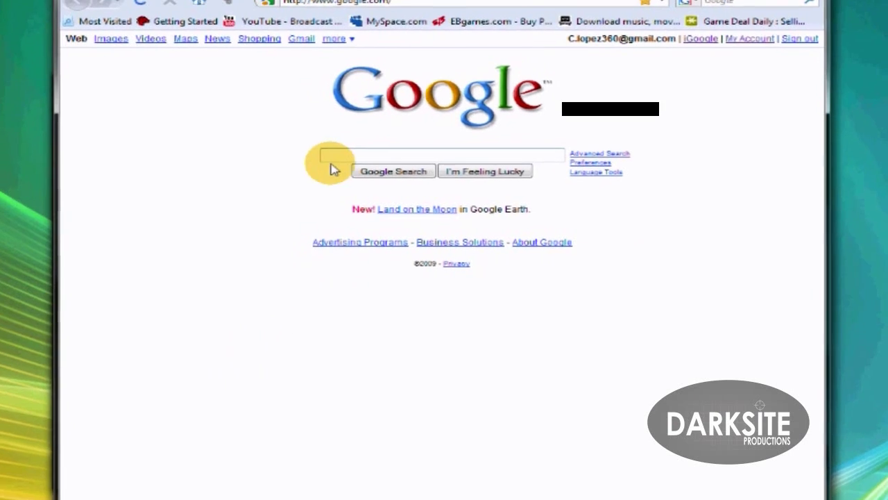
type("vu")
left_click(331, 169)
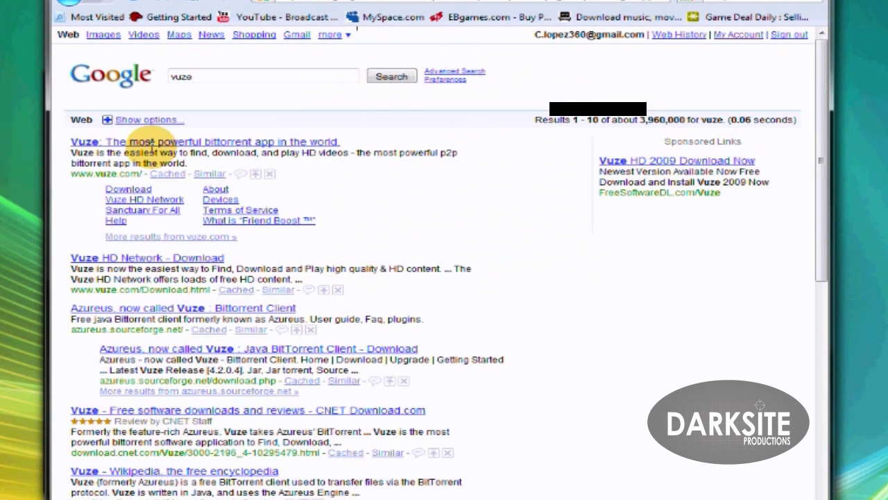
left_click(142, 142)
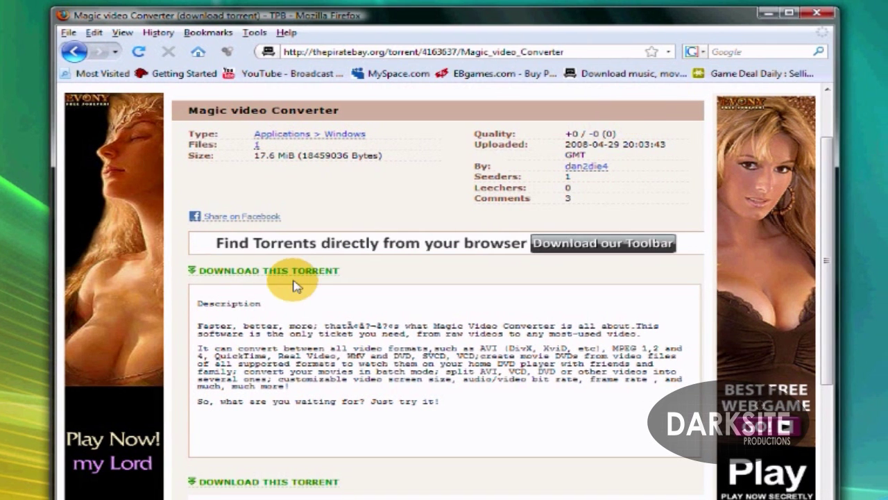
- Request the Magic video Converter torrent file from its details page and cancel the file-opening dialog
left_click(295, 272)
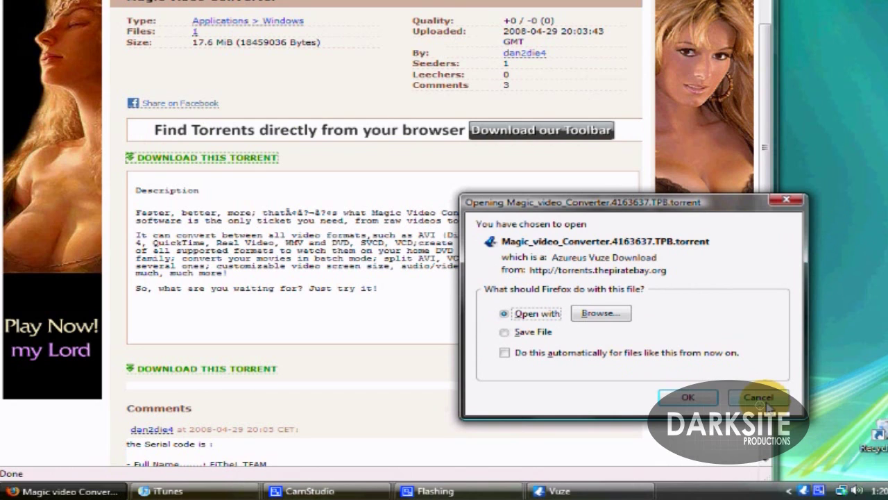
left_click(763, 399)
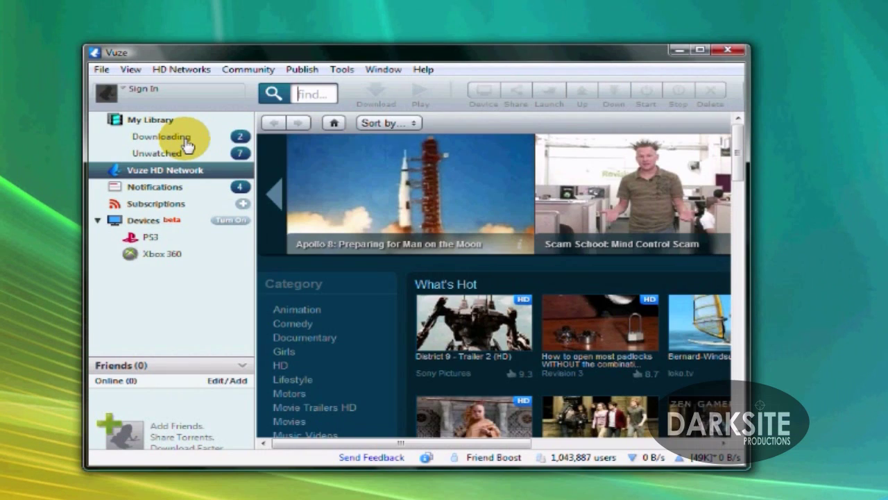
- Examine the Downloading and Unwatched lists in Vuze, including their progress and status columns
left_click(186, 142)
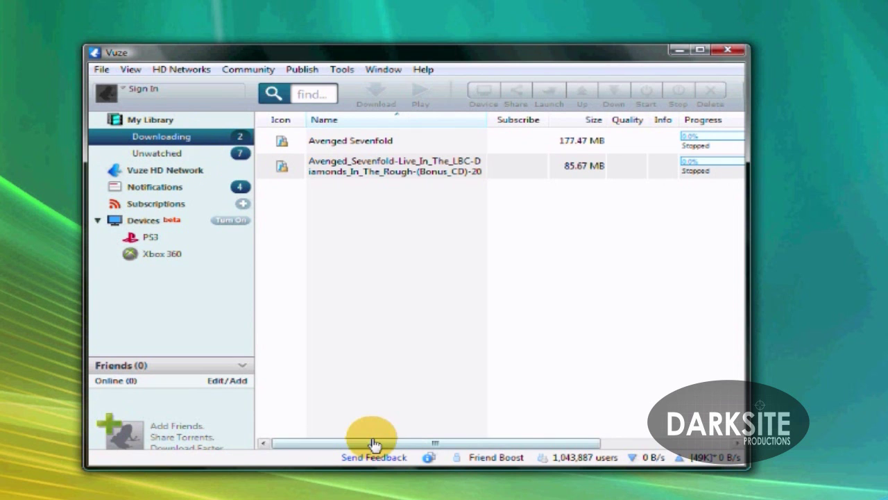
left_click_drag(390, 442, 516, 442)
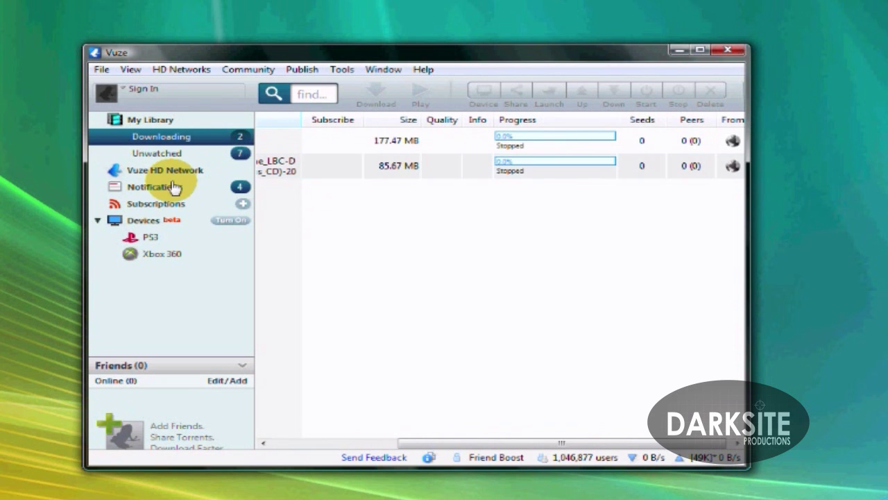
left_click(175, 154)
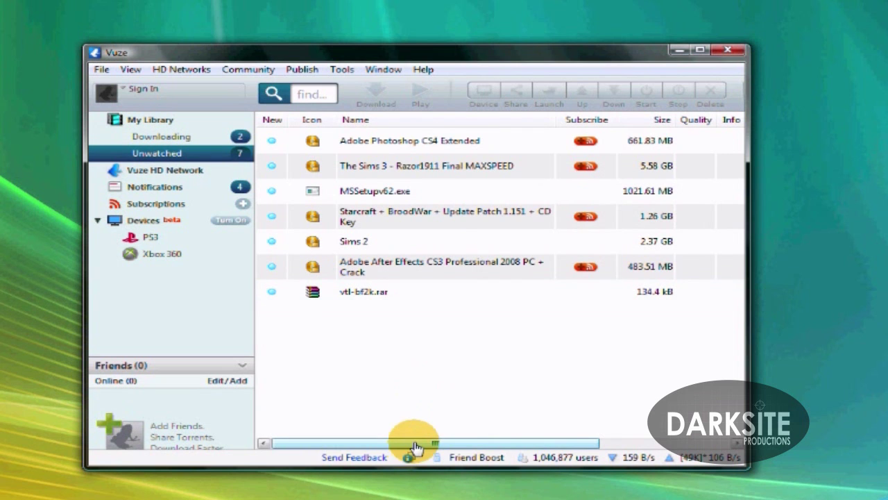
left_click_drag(410, 441, 390, 446)
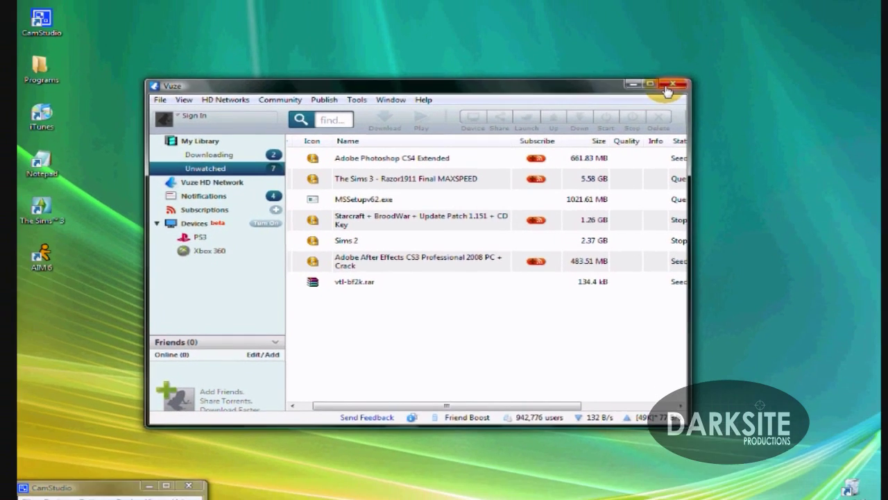
- Close Vuze and paste a copy of the Magic Video Converter shortcut onto the desktop
left_click(667, 87)
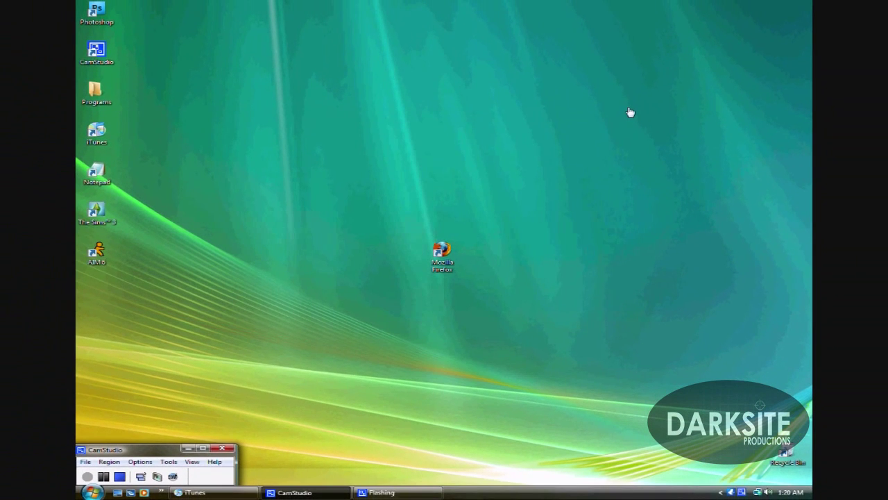
left_click(641, 233)
left_click(93, 492)
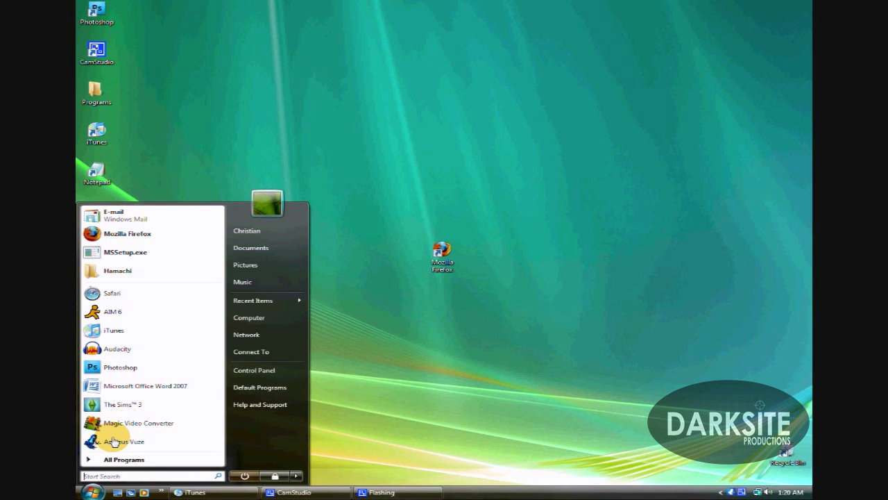
left_click(508, 250)
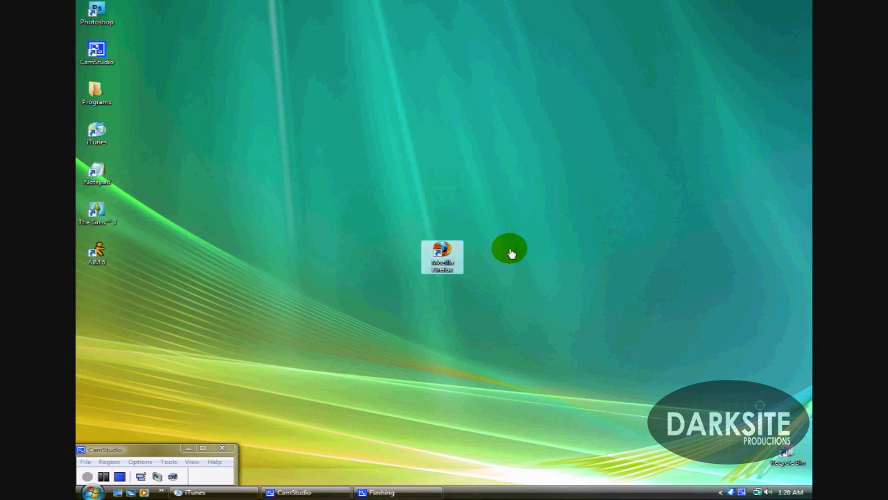
key("ctrl+v")
left_click_drag(489, 259, 445, 220)
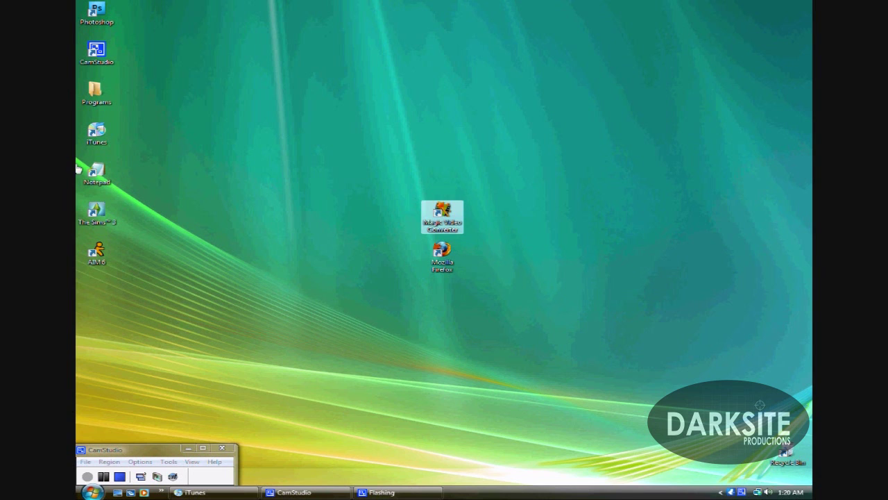
- Move the Magic Video Converter folder from the Programs folder to the desktop and close the Programs window
double_click(113, 88)
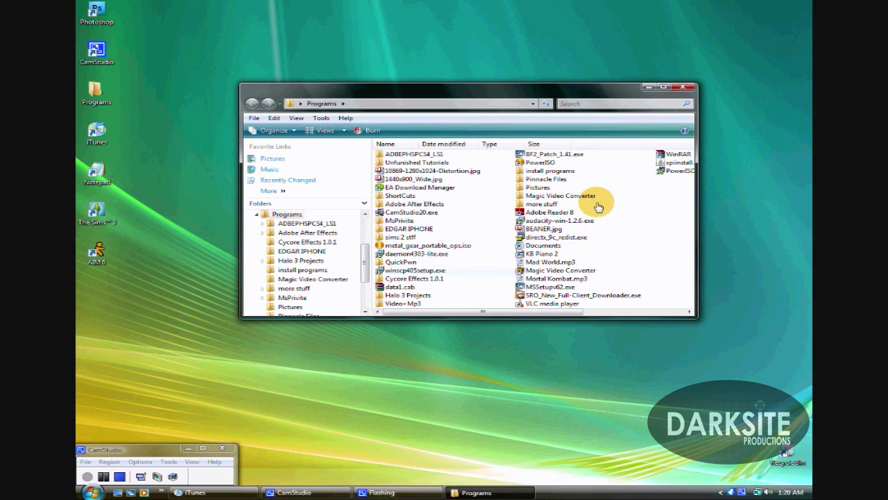
left_click(562, 198)
left_click_drag(563, 200, 486, 351)
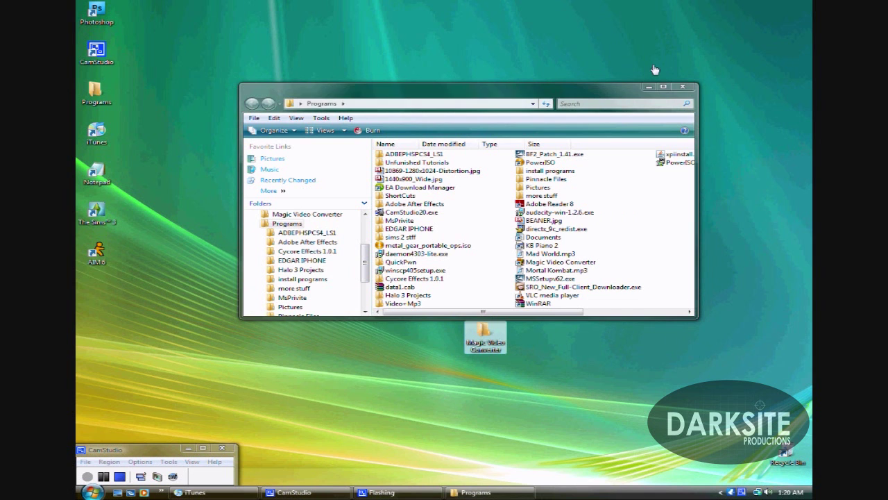
left_click(686, 89)
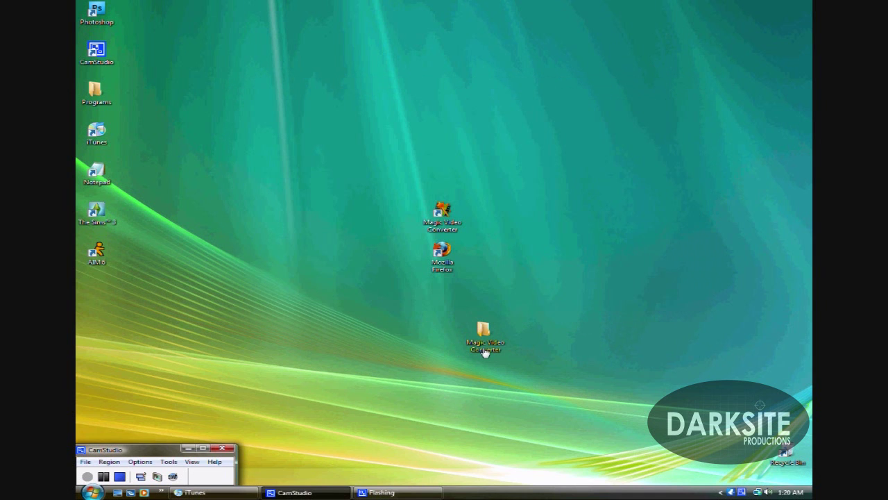
- Open the serial text file in the Magic Video Converter folder, read its registration fields, and close both windows
double_click(483, 337)
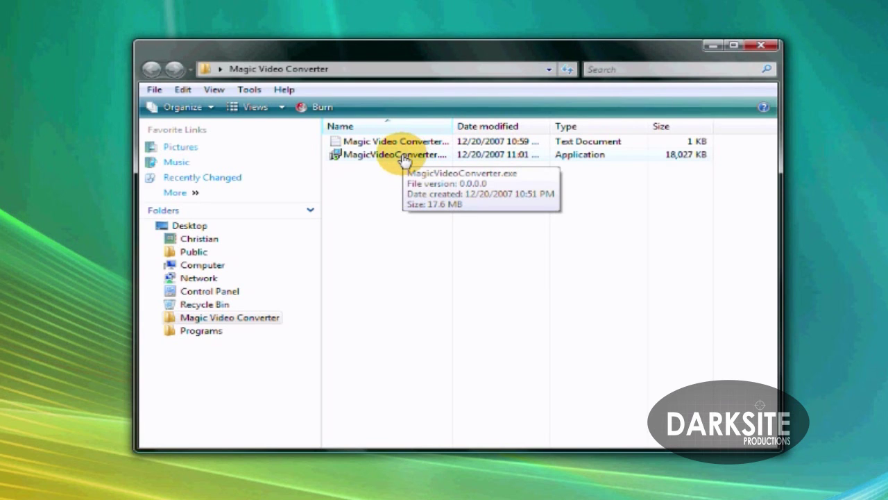
double_click(370, 143)
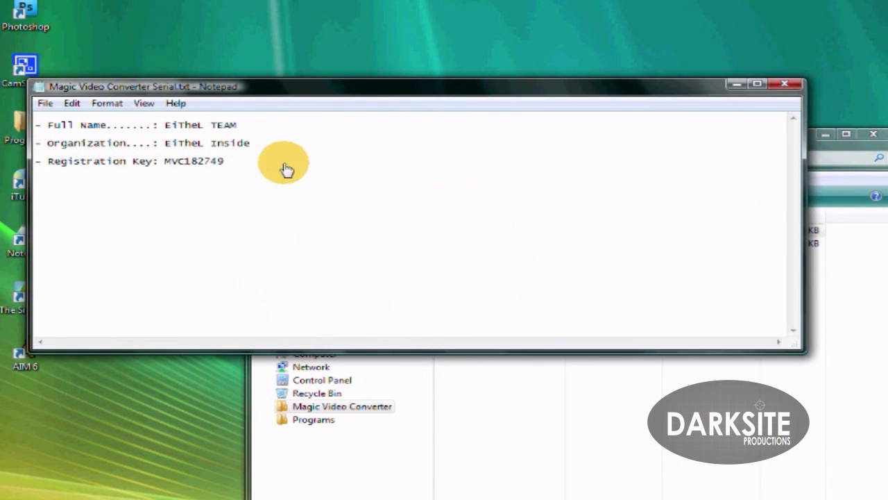
left_click_drag(284, 169, 122, 121)
left_click(361, 155)
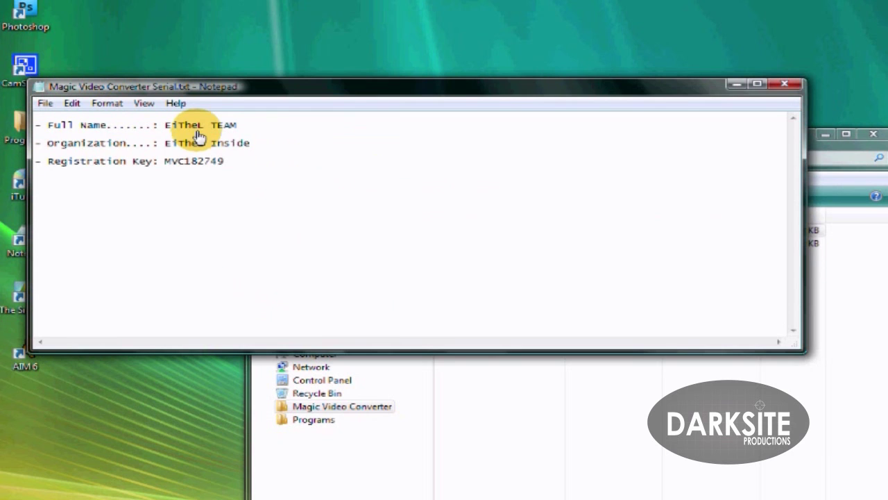
left_click_drag(165, 161, 221, 164)
left_click(327, 155)
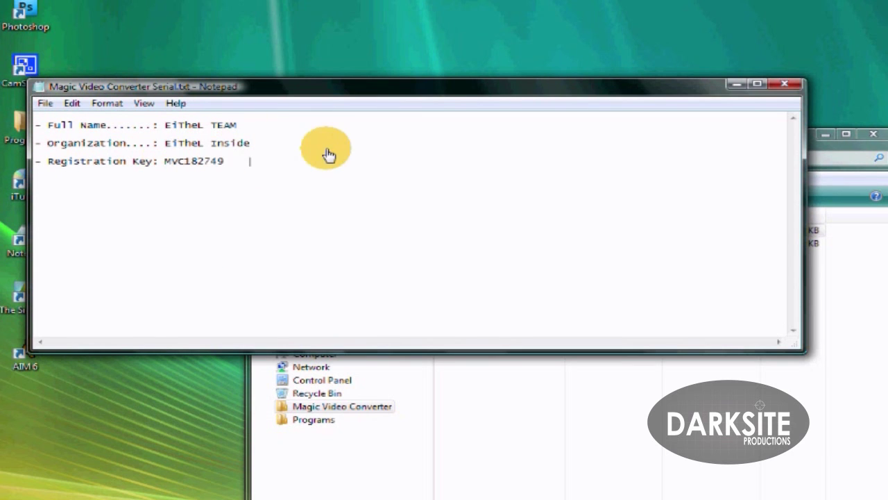
left_click(782, 84)
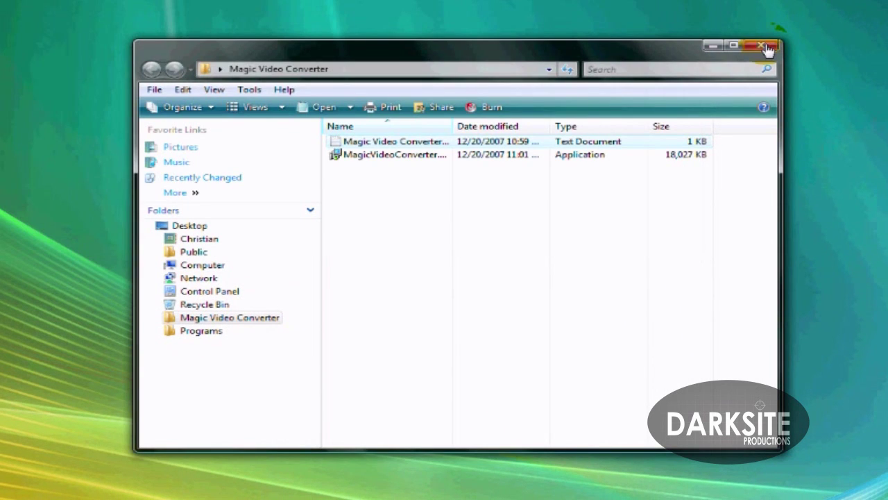
left_click(764, 49)
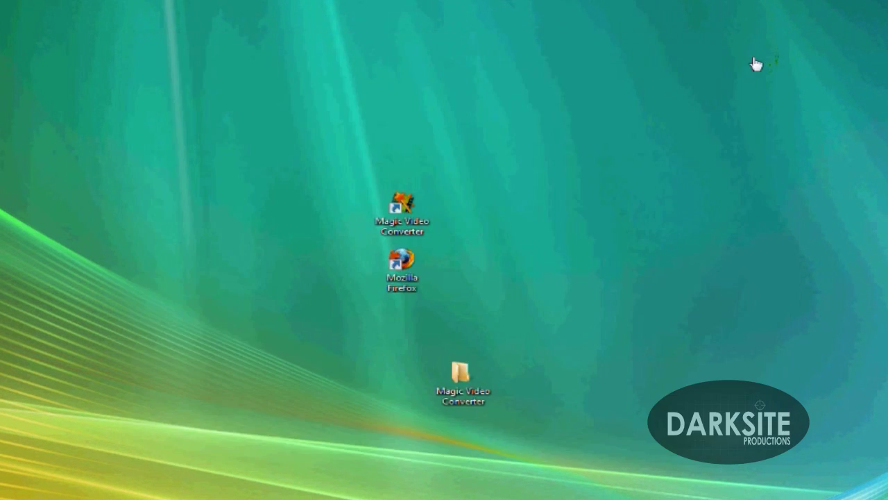
- Put the Magic Video Converter folder back into Programs and move the Mozilla Firefox shortcut elsewhere on the desktop
left_click_drag(577, 434, 387, 341)
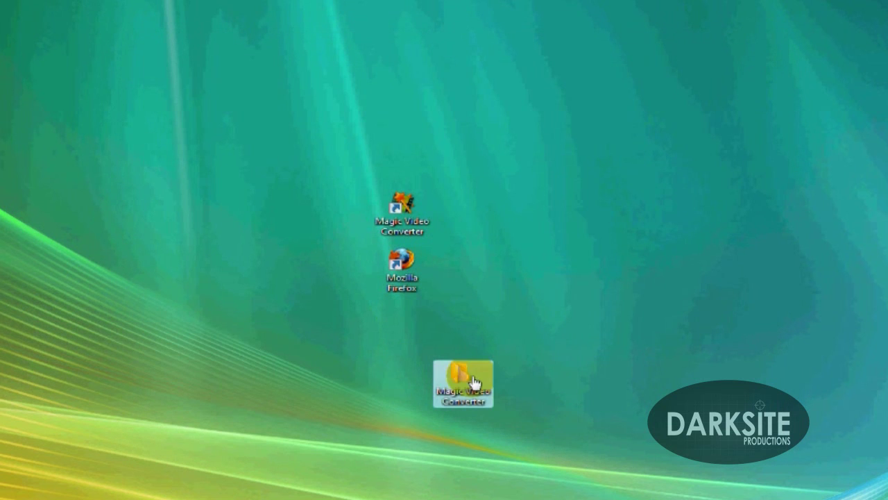
left_click(704, 478)
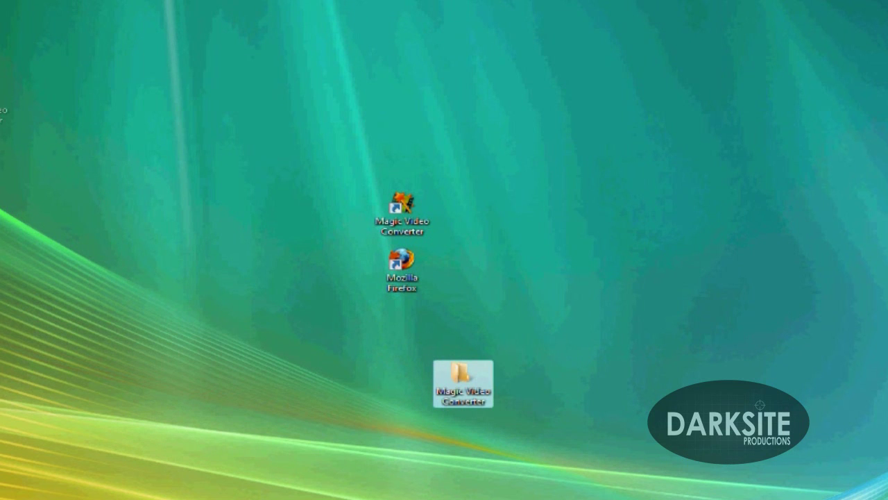
key("Delete")
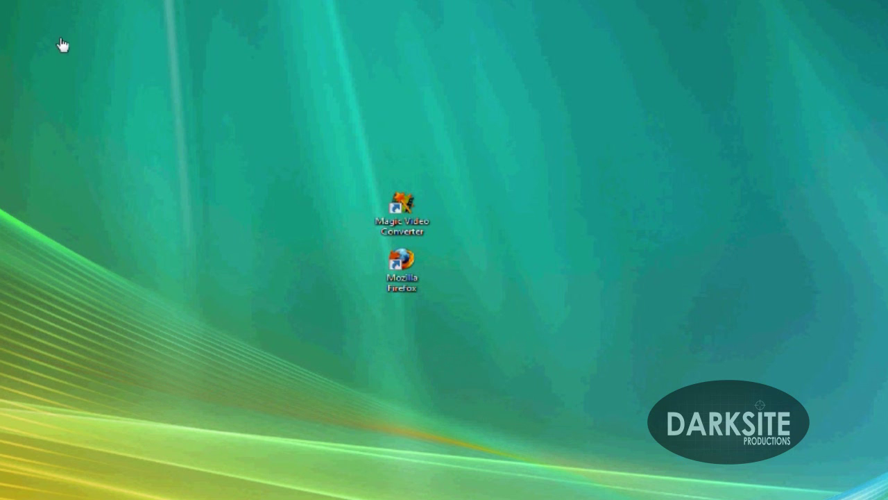
left_click(402, 265)
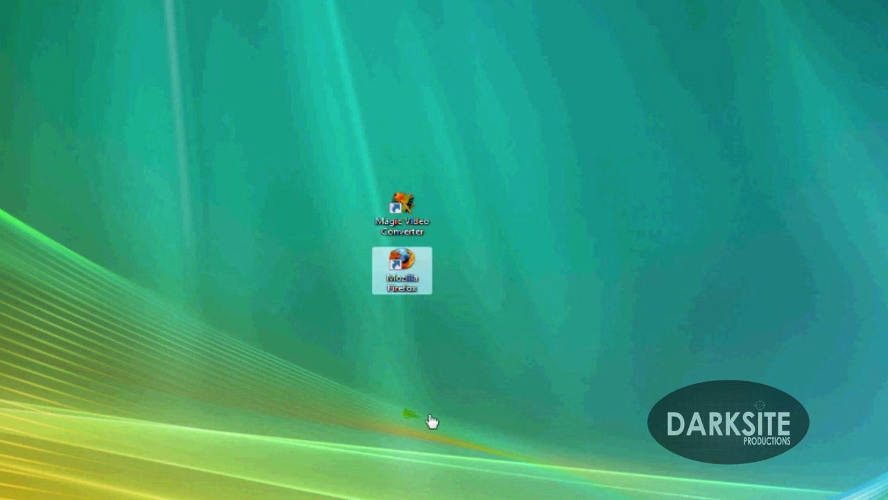
key("Delete")
- Launch Magic Video Converter and look through its MP4, MOV, WMV, RM, SWF and other output formats
left_click(385, 208)
double_click(385, 208)
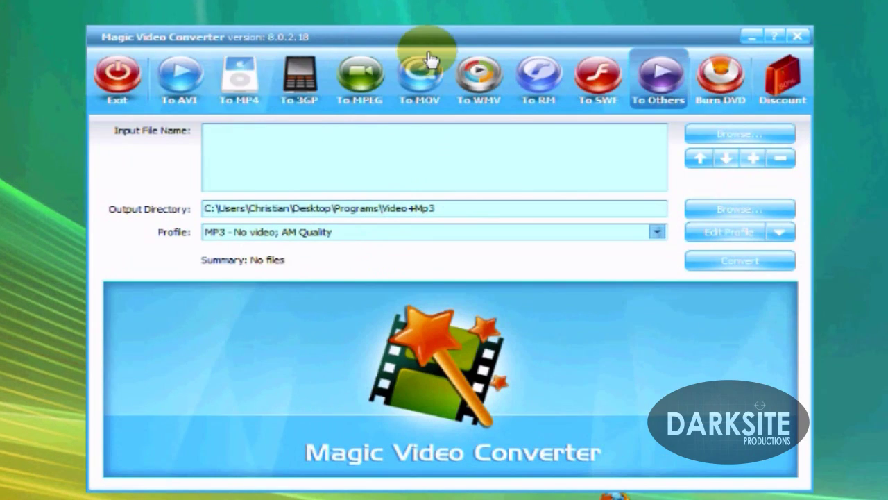
left_click(233, 81)
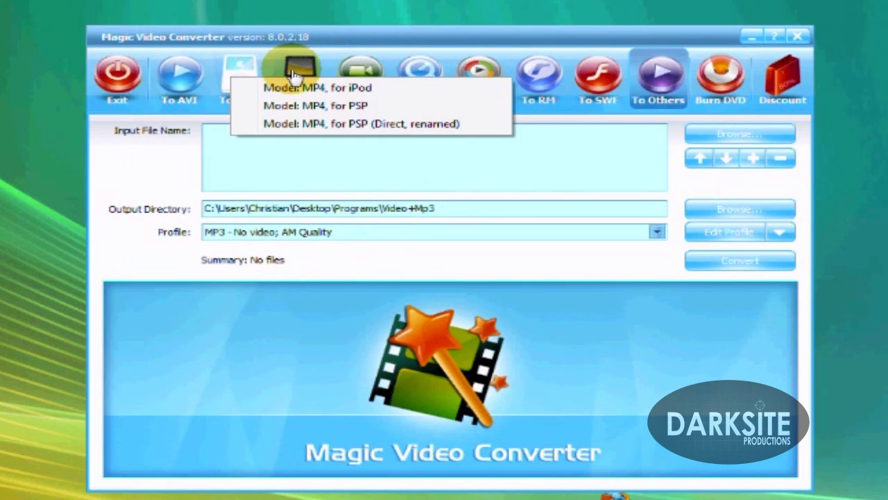
left_click(362, 75)
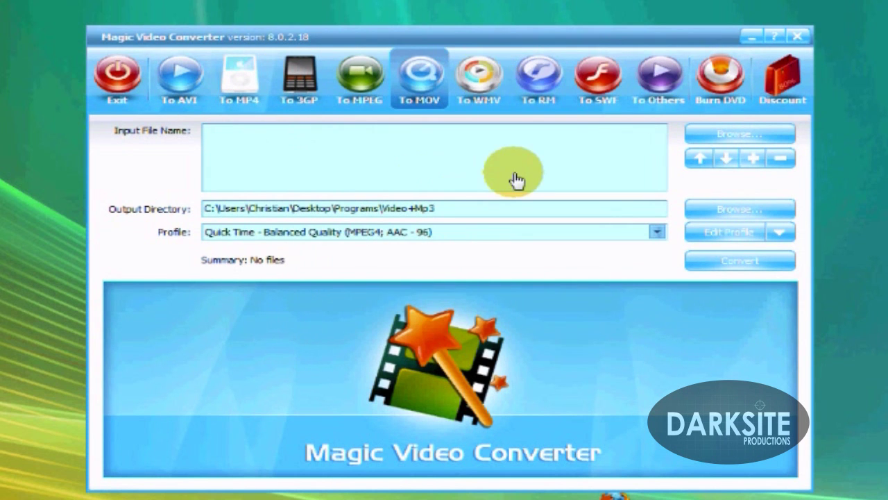
left_click(480, 80)
left_click(539, 78)
left_click(610, 97)
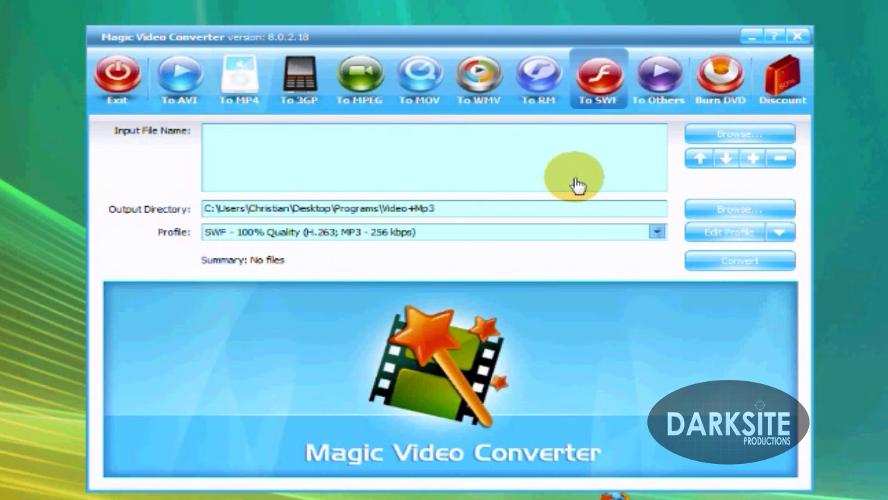
left_click(652, 104)
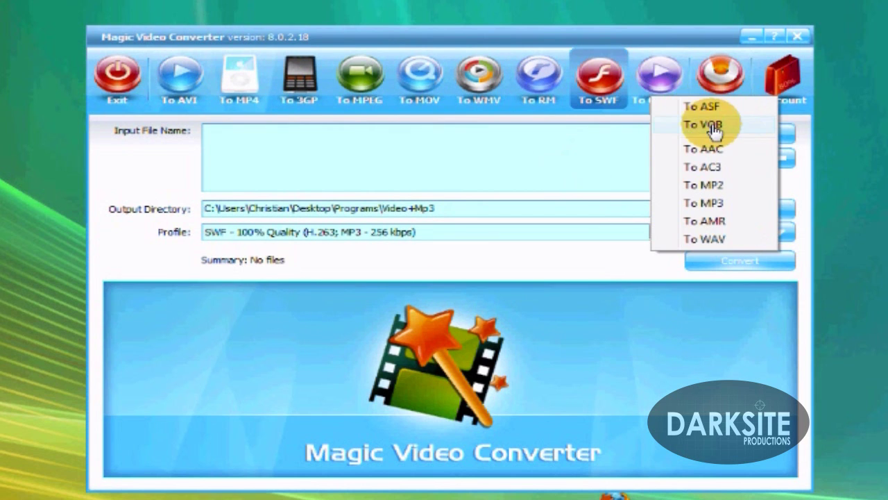
- Examine the profile lists for AVI output and for the MP4 model for PSP (Direct, renamed)
left_click(186, 82)
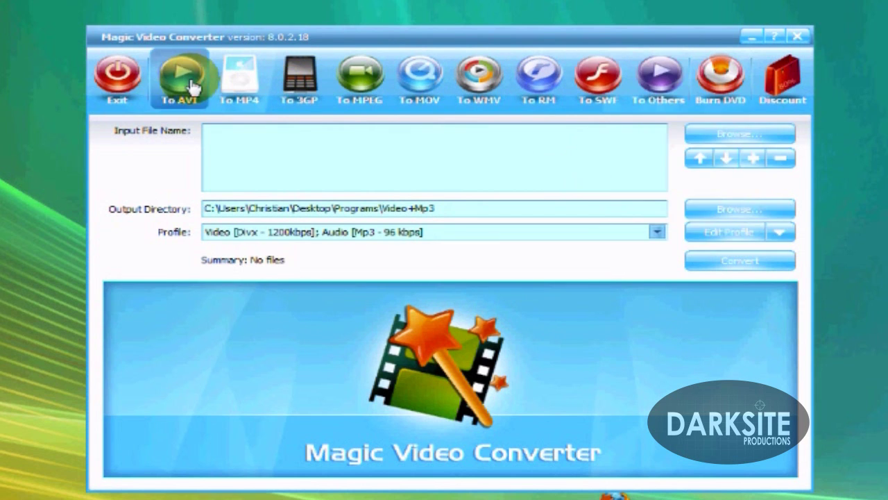
left_click(472, 235)
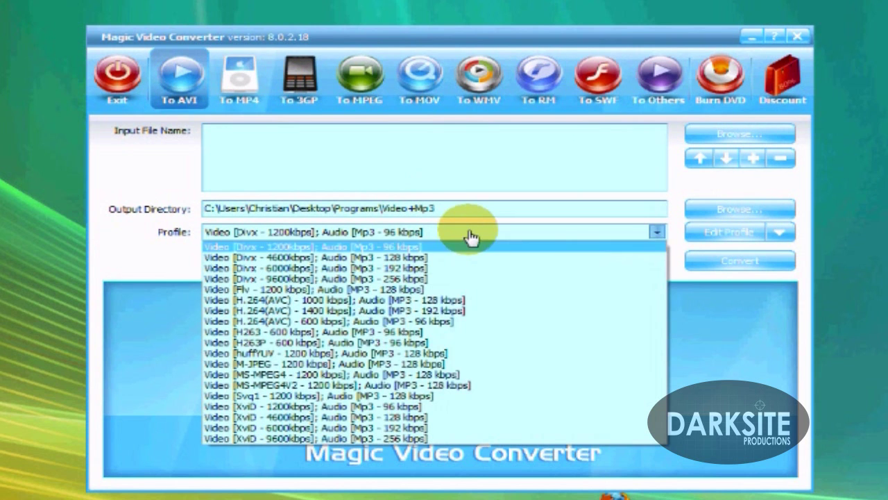
left_click(363, 153)
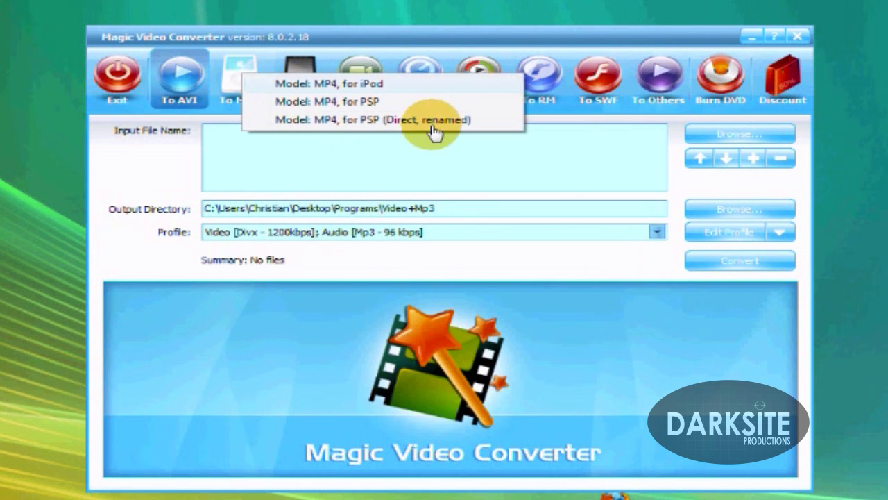
left_click(430, 123)
left_click(450, 236)
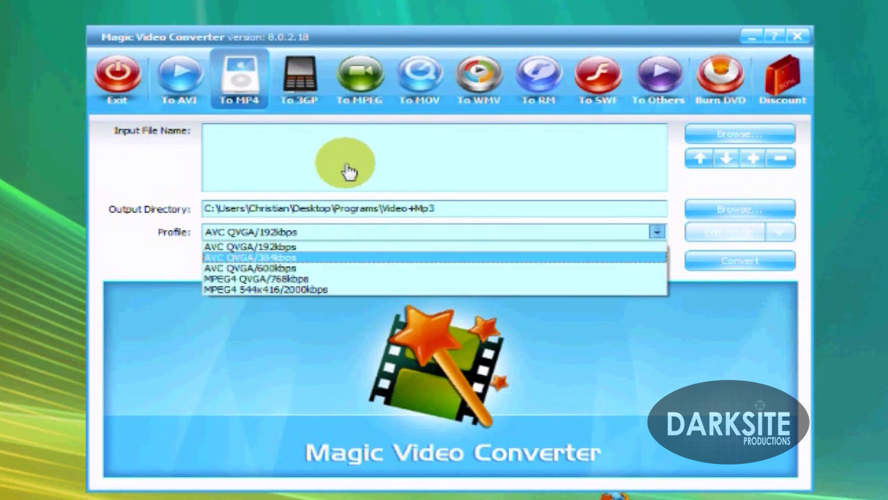
- Examine the available 3GP models, and choose WMV output to view its Windows Media Video profiles
left_click(300, 91)
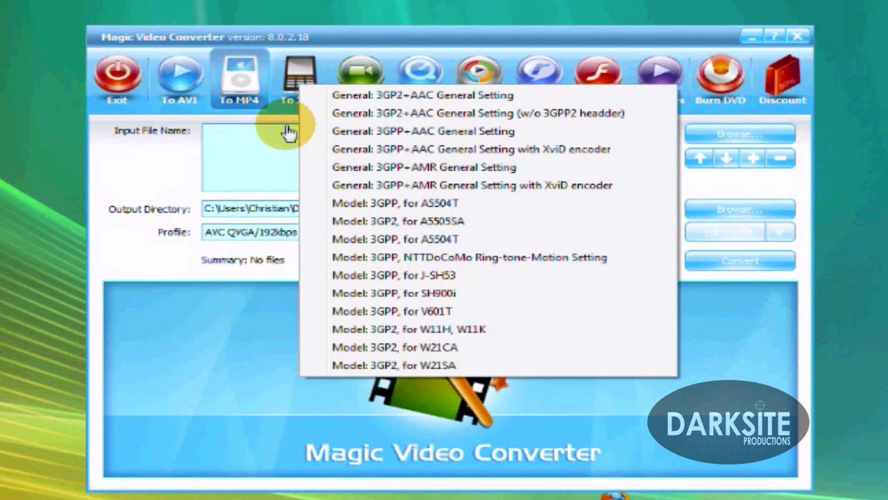
left_click(289, 136)
left_click(313, 105)
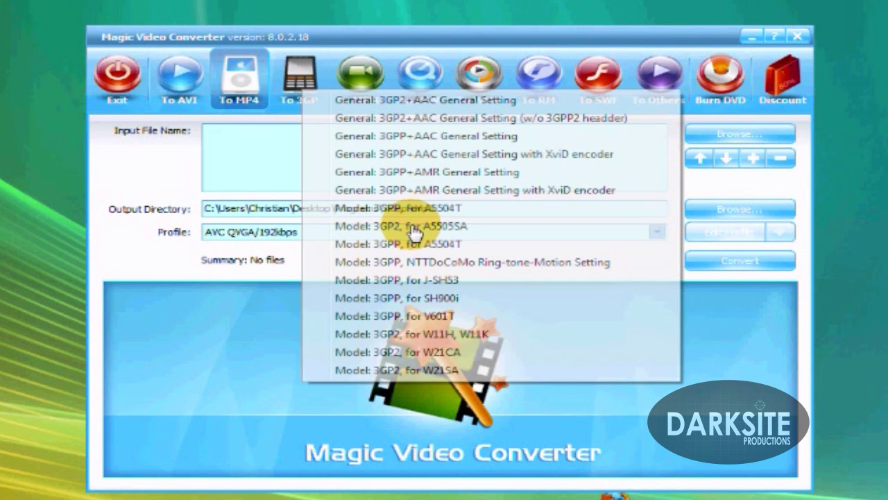
left_click(278, 158)
left_click(452, 104)
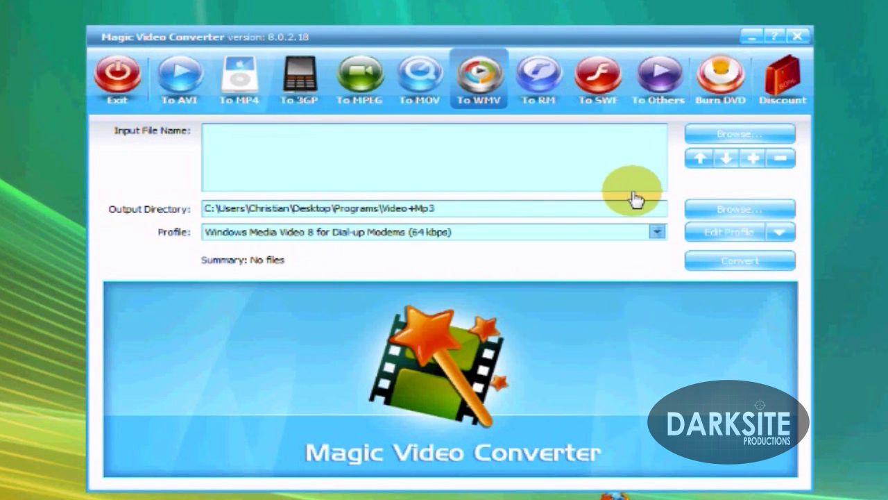
left_click(560, 235)
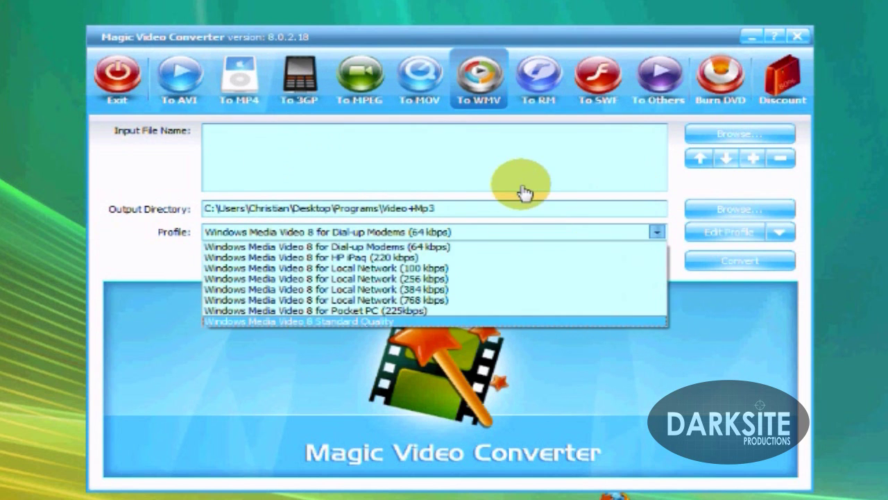
left_click(526, 165)
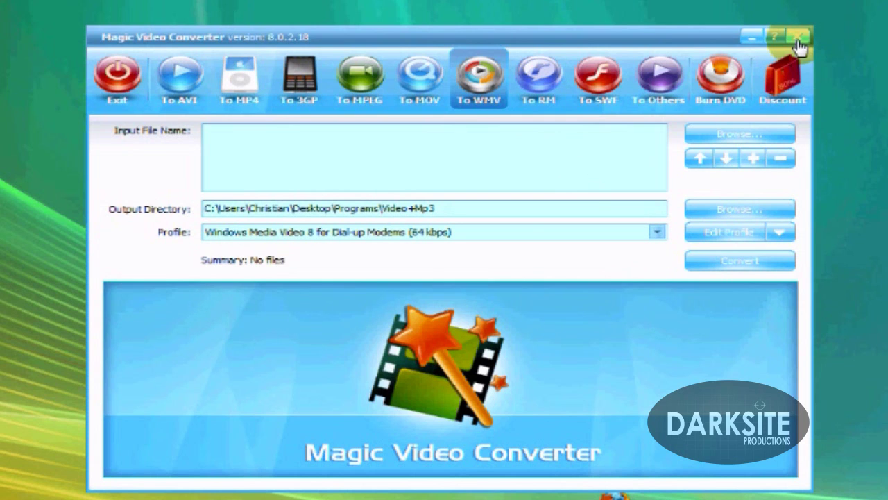